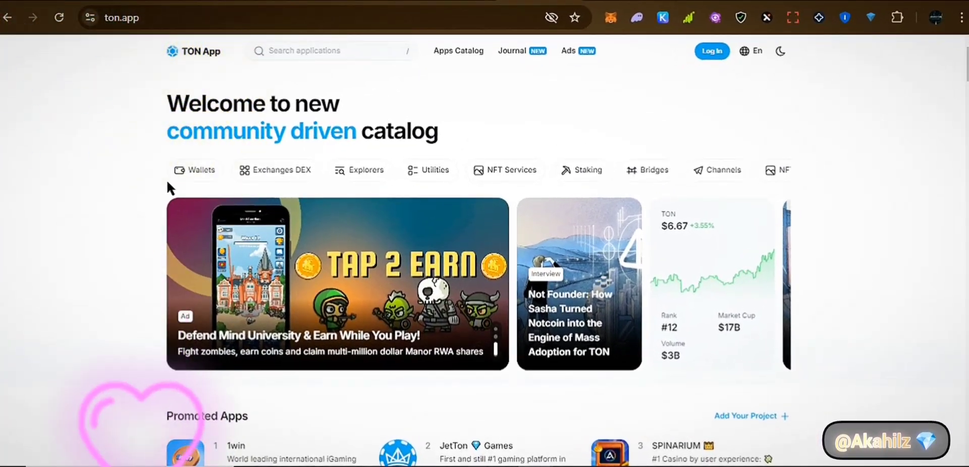
- Browse the TON App DEX catalog and switch it to the dark theme
{"action": "scroll", "coordinate": [168, 227], "scroll_direction": "down", "scroll_amount": 2}
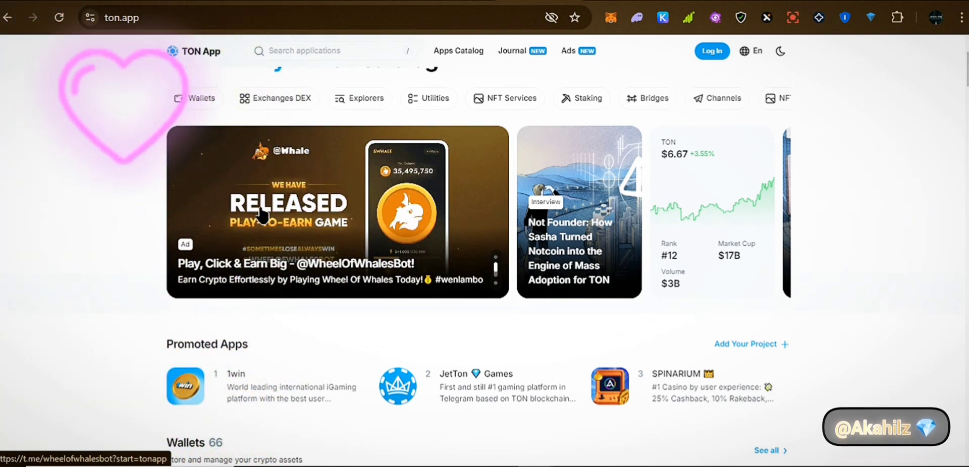
{"action": "scroll", "coordinate": [255, 228], "scroll_direction": "down", "scroll_amount": 2}
{"action": "scroll", "coordinate": [126, 276], "scroll_direction": "down", "scroll_amount": 3}
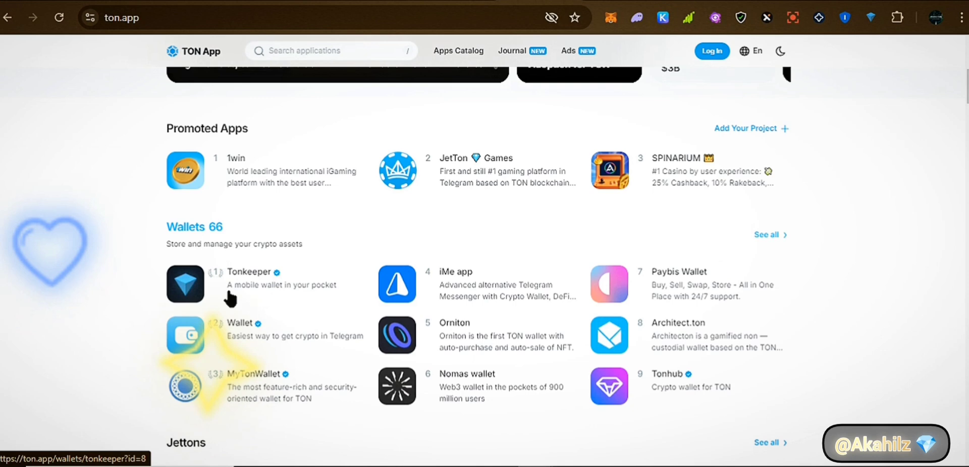
{"action": "scroll", "coordinate": [235, 305], "scroll_direction": "down", "scroll_amount": 1}
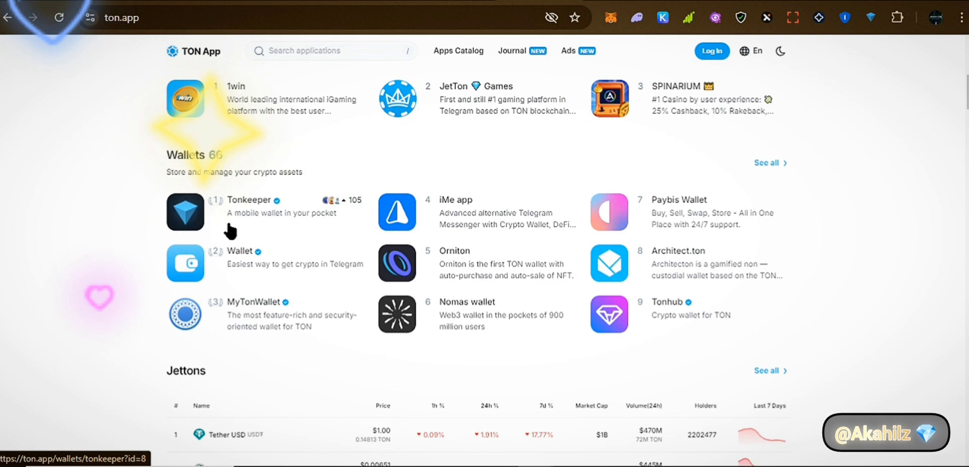
{"action": "scroll", "coordinate": [201, 283], "scroll_direction": "down", "scroll_amount": 2}
{"action": "scroll", "coordinate": [196, 317], "scroll_direction": "down", "scroll_amount": 3}
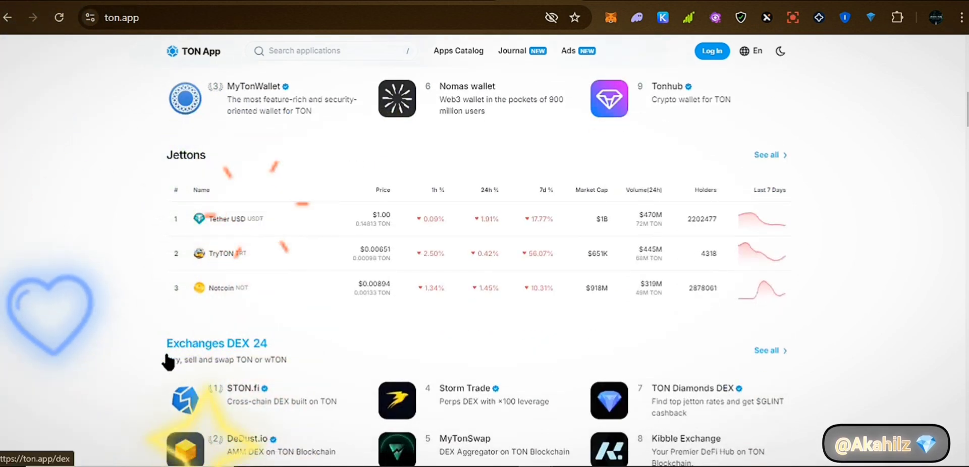
{"action": "scroll", "coordinate": [169, 361], "scroll_direction": "down", "scroll_amount": 2}
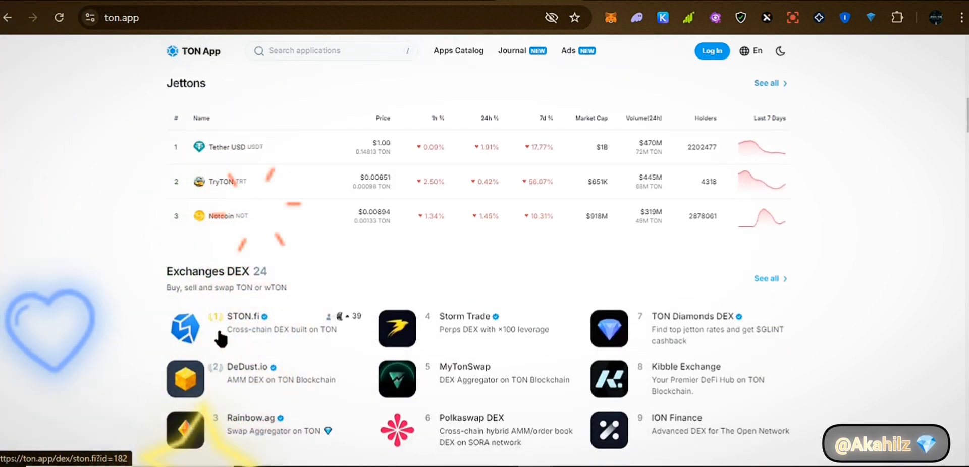
{"action": "scroll", "coordinate": [119, 321], "scroll_direction": "down", "scroll_amount": 2}
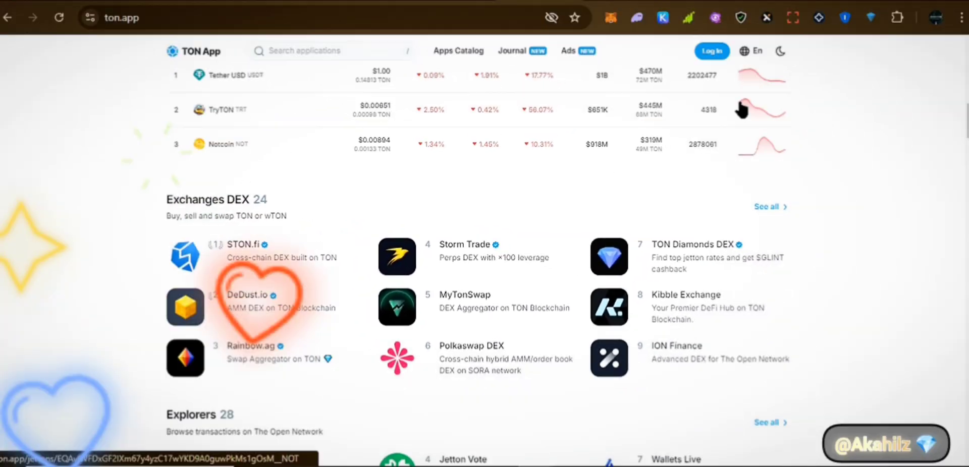
{"action": "scroll", "coordinate": [846, 159], "scroll_direction": "up", "scroll_amount": 5}
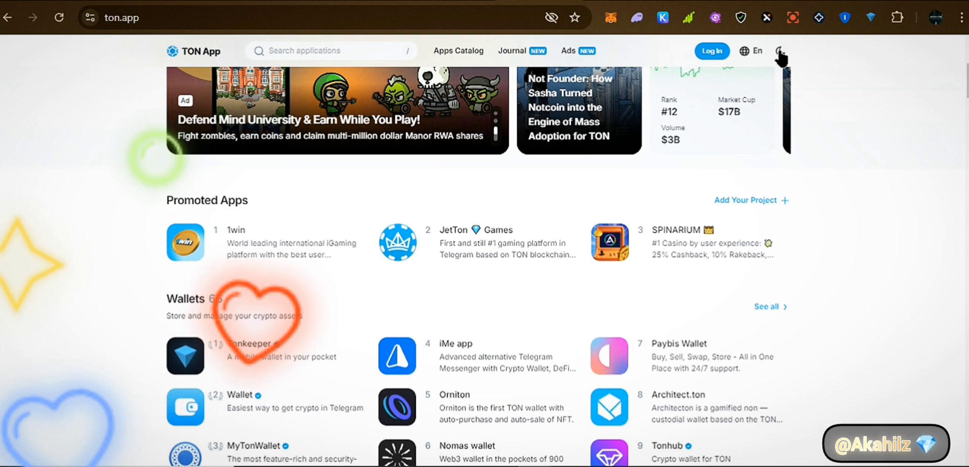
{"action": "left_click", "coordinate": [778, 50]}
{"action": "scroll", "coordinate": [782, 86], "scroll_direction": "up", "scroll_amount": 4}
- Highlight the STON.fi headline about instantly swapping Toncoin
{"action": "scroll", "coordinate": [781, 86], "scroll_direction": "down", "scroll_amount": 10}
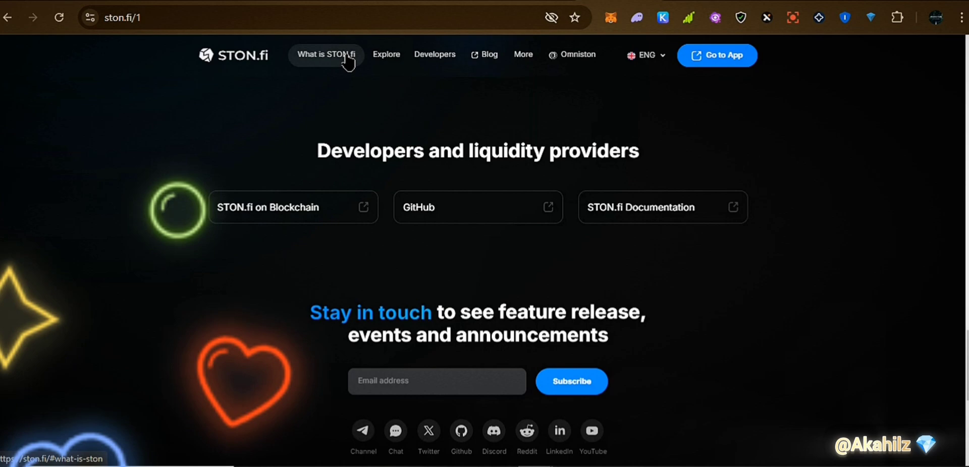
{"action": "scroll", "coordinate": [513, 126], "scroll_direction": "down", "scroll_amount": 3}
{"action": "scroll", "coordinate": [472, 219], "scroll_direction": "down", "scroll_amount": 3}
{"action": "scroll", "coordinate": [472, 218], "scroll_direction": "up", "scroll_amount": 2}
{"action": "scroll", "coordinate": [506, 123], "scroll_direction": "up", "scroll_amount": 10}
{"action": "scroll", "coordinate": [506, 124], "scroll_direction": "up", "scroll_amount": 5}
{"action": "scroll", "coordinate": [506, 124], "scroll_direction": "up", "scroll_amount": 5}
{"action": "left_click_drag", "start_coordinate": [289, 143], "coordinate": [376, 143]}
{"action": "left_click_drag", "start_coordinate": [620, 143], "coordinate": [640, 143]}
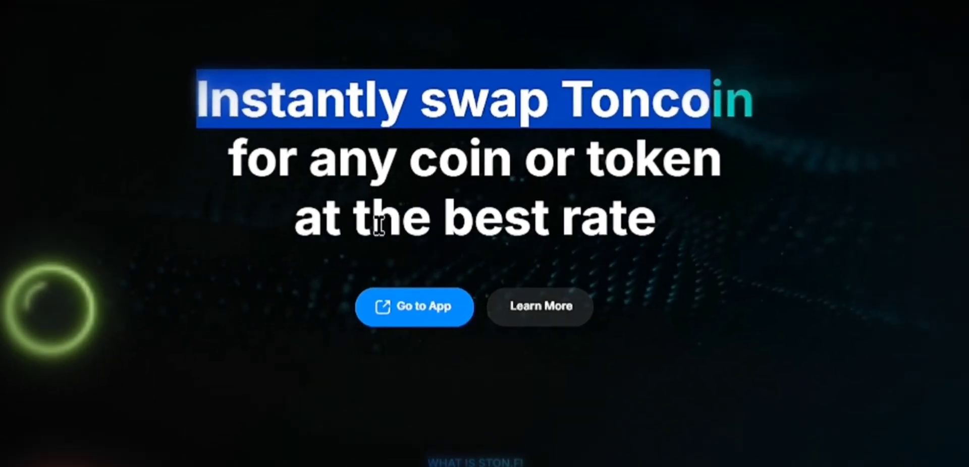
- Highlight the phrase about a decentralized automated market maker, then return to the page top
{"action": "scroll", "coordinate": [448, 281], "scroll_direction": "down", "scroll_amount": 2}
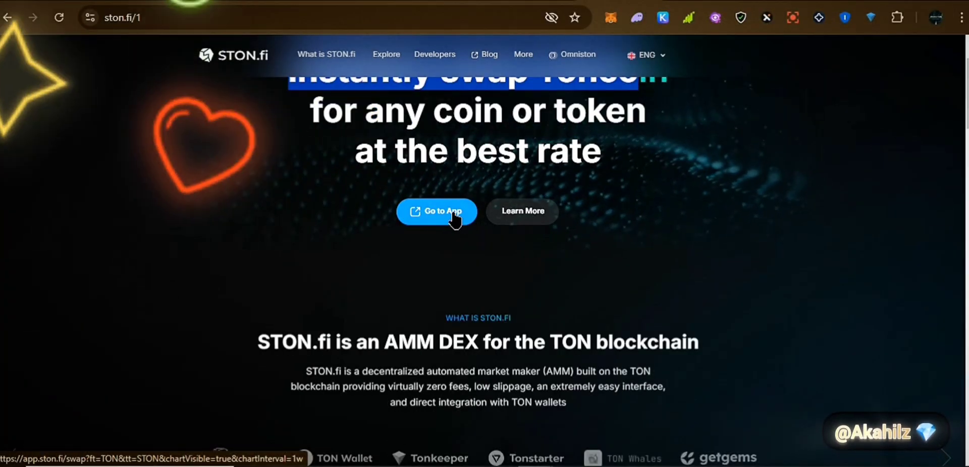
{"action": "scroll", "coordinate": [454, 217], "scroll_direction": "down", "scroll_amount": 2}
{"action": "scroll", "coordinate": [454, 217], "scroll_direction": "down", "scroll_amount": 1}
{"action": "left_click_drag", "start_coordinate": [401, 199], "coordinate": [465, 198]}
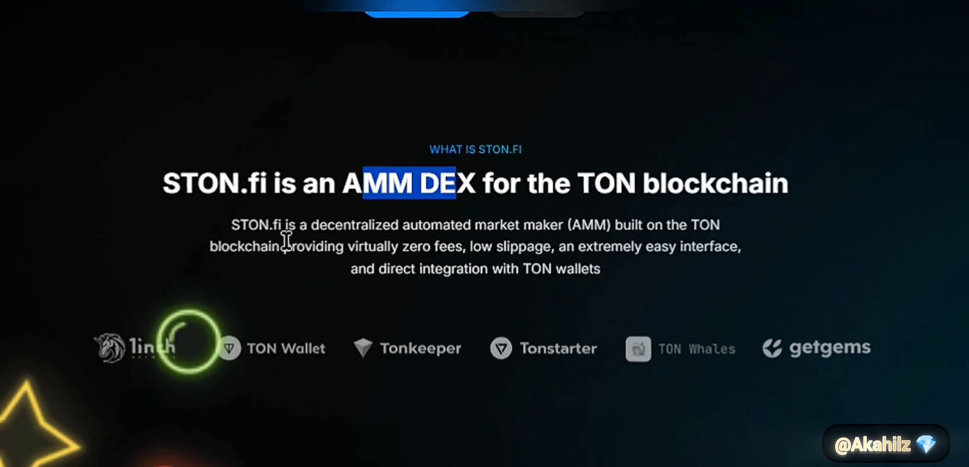
{"action": "left_click_drag", "start_coordinate": [298, 225], "coordinate": [575, 222]}
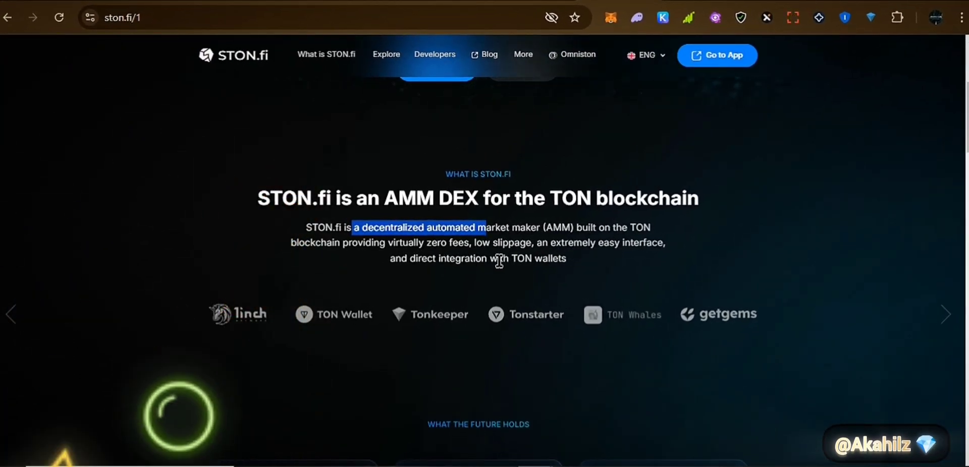
{"action": "scroll", "coordinate": [507, 261], "scroll_direction": "down", "scroll_amount": 3}
{"action": "scroll", "coordinate": [444, 279], "scroll_direction": "down", "scroll_amount": 4}
{"action": "scroll", "coordinate": [500, 152], "scroll_direction": "up", "scroll_amount": 1}
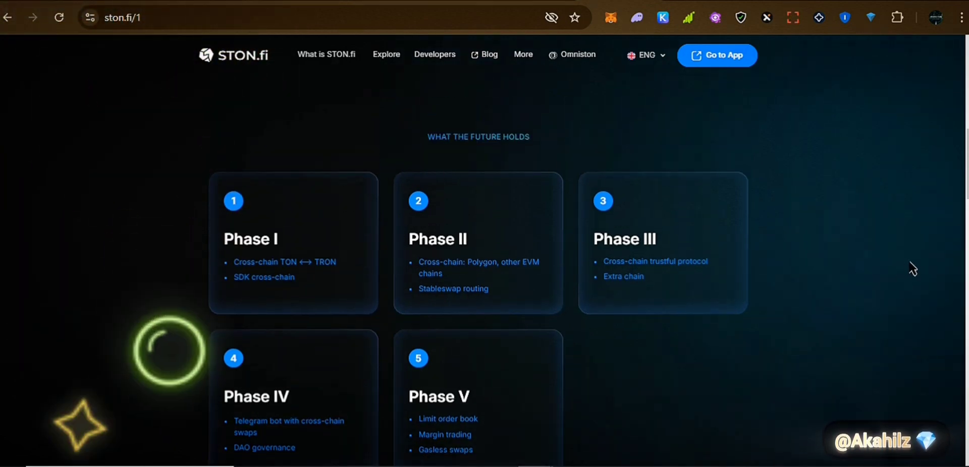
{"action": "scroll", "coordinate": [432, 136], "scroll_direction": "up", "scroll_amount": 5}
{"action": "scroll", "coordinate": [465, 196], "scroll_direction": "up", "scroll_amount": 1}
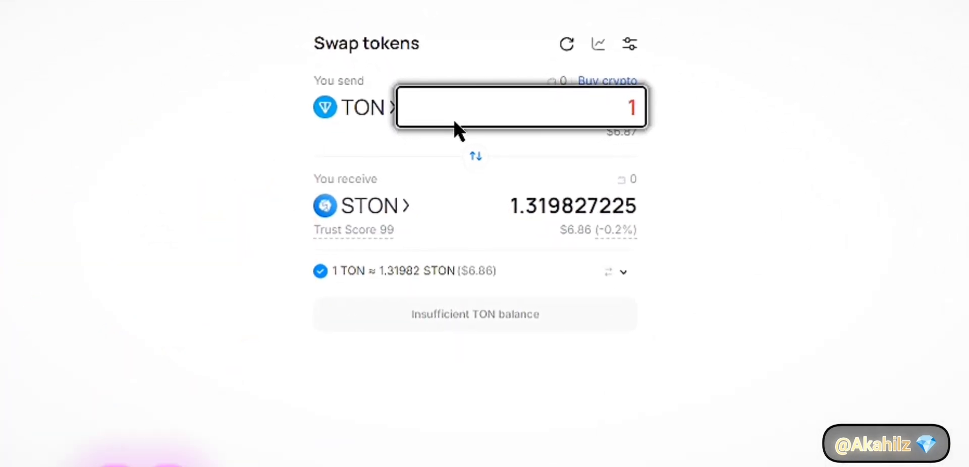
- Enter 1 TON as the send amount to quote about 1.3198 STON
{"action": "type", "text": "1"}
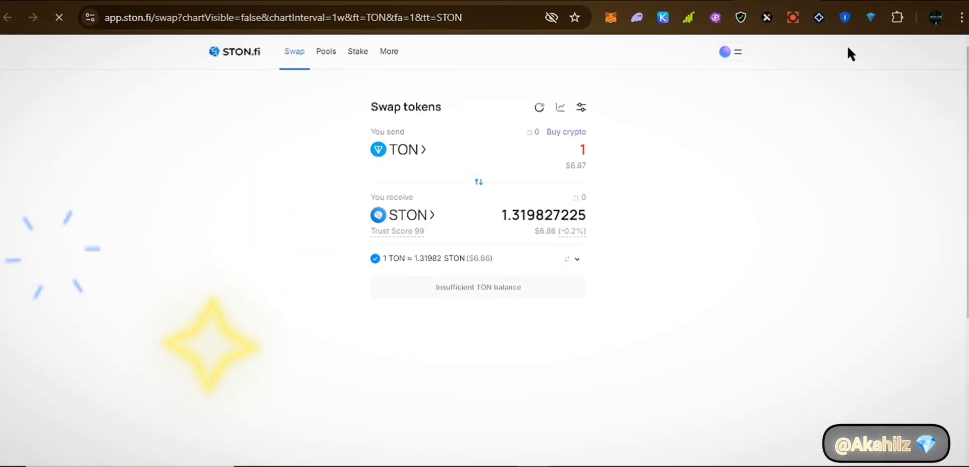
- Check the wallet's 5.40141 TON balance and return to the 1 TON to STON swap
{"action": "left_click", "coordinate": [871, 19]}
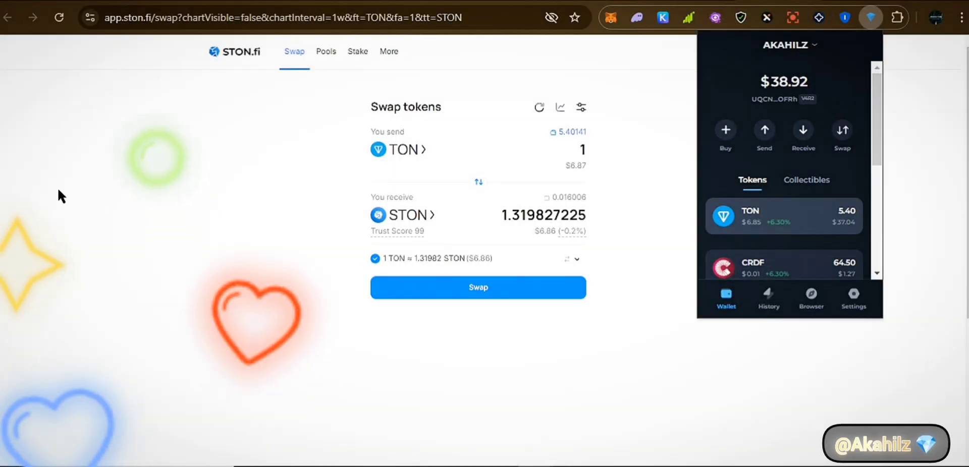
{"action": "left_click", "coordinate": [542, 143]}
{"action": "left_click", "coordinate": [574, 150]}
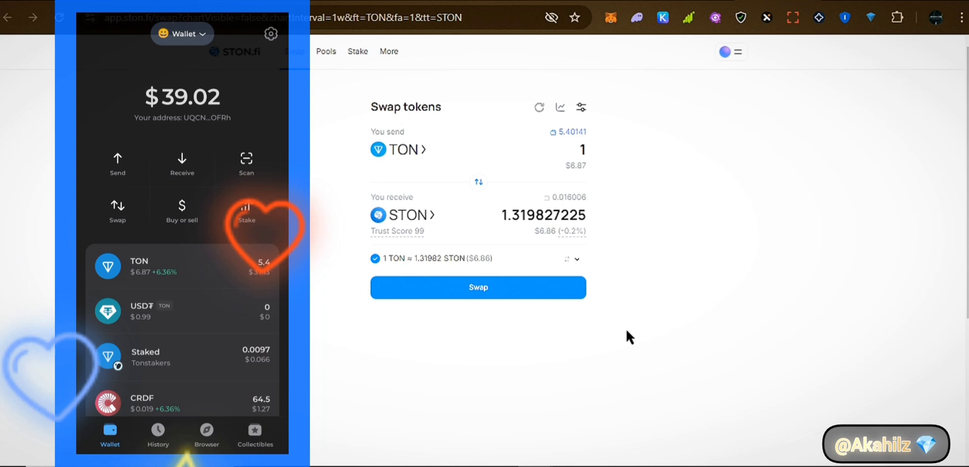
{"action": "left_click", "coordinate": [872, 20]}
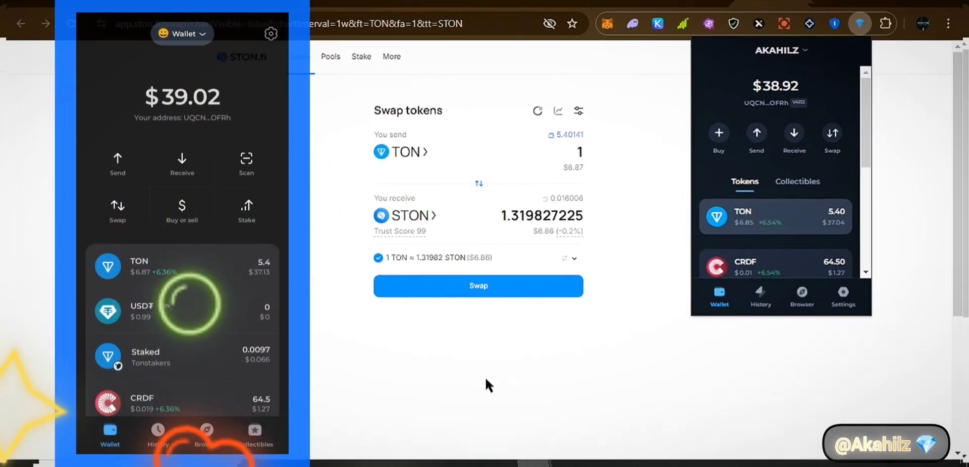
{"action": "left_click", "coordinate": [485, 386]}
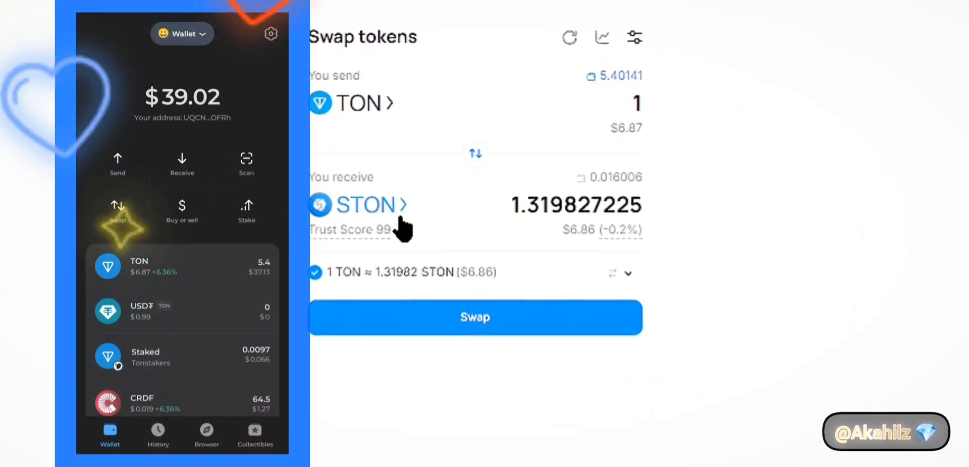
- Confirm the swap of 1 TON for 1.31982 STON for wallet approval
{"action": "left_click", "coordinate": [492, 320]}
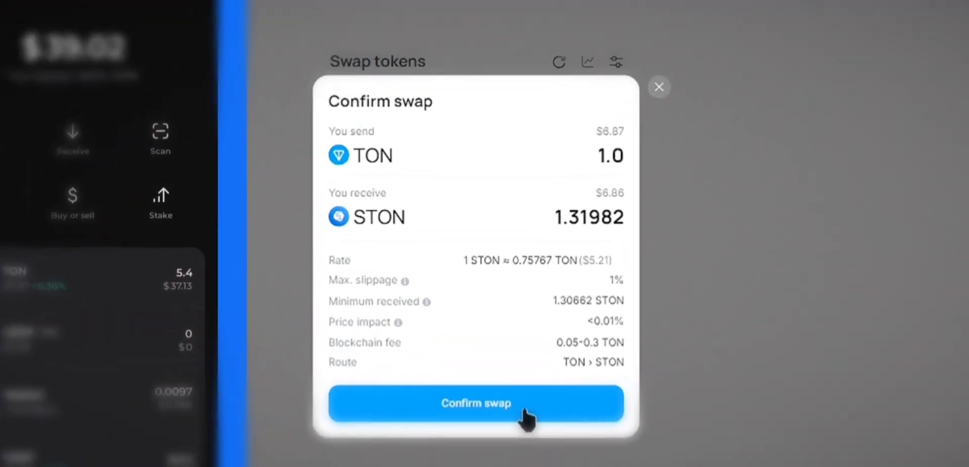
{"action": "left_click", "coordinate": [505, 360]}
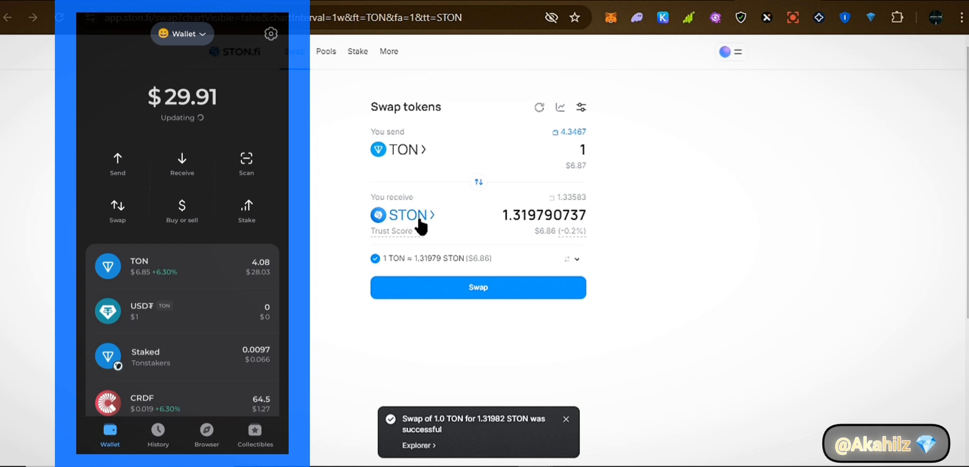
- Choose NOT as the token to receive
{"action": "left_click", "coordinate": [423, 217]}
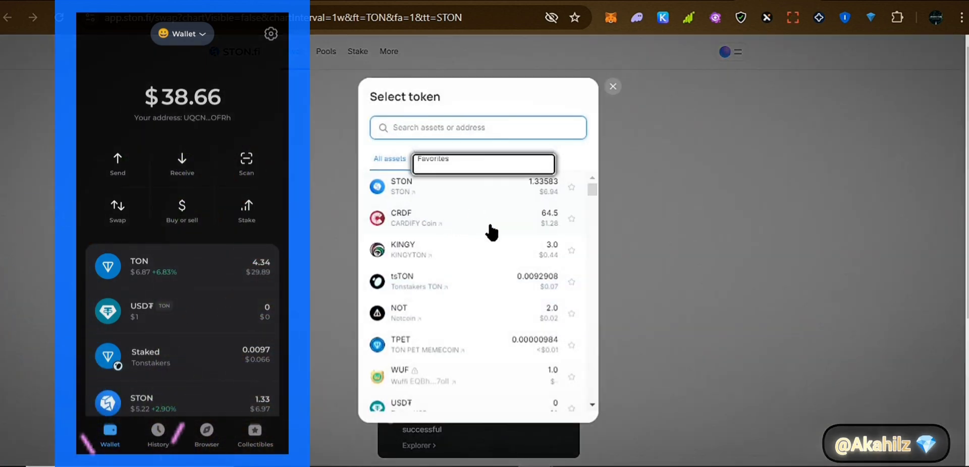
{"action": "scroll", "coordinate": [443, 242], "scroll_direction": "down", "scroll_amount": 3}
{"action": "scroll", "coordinate": [449, 258], "scroll_direction": "down", "scroll_amount": 1}
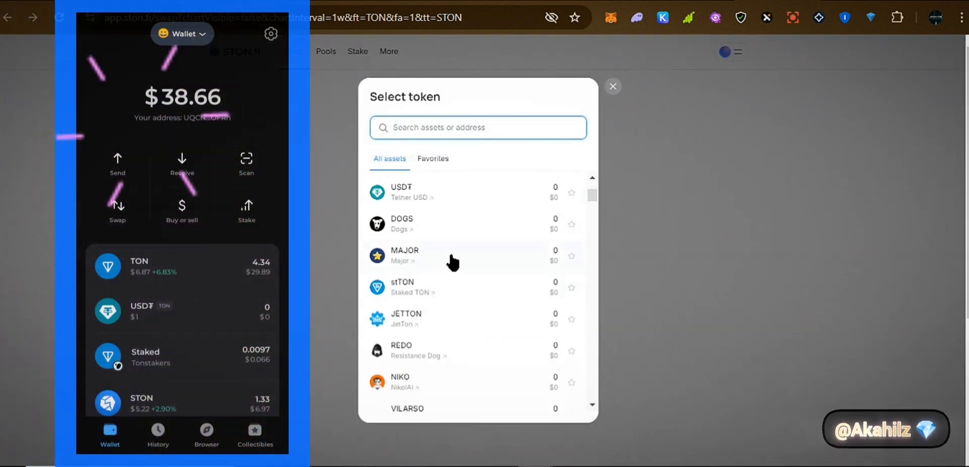
{"action": "scroll", "coordinate": [422, 303], "scroll_direction": "up", "scroll_amount": 3}
{"action": "scroll", "coordinate": [426, 353], "scroll_direction": "down", "scroll_amount": 3}
{"action": "scroll", "coordinate": [422, 356], "scroll_direction": "down", "scroll_amount": 3}
{"action": "scroll", "coordinate": [439, 328], "scroll_direction": "down", "scroll_amount": 1}
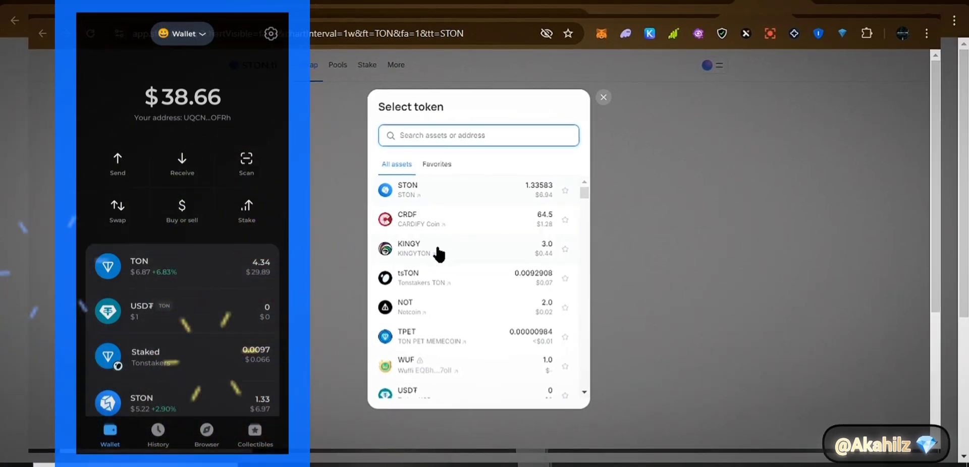
{"action": "scroll", "coordinate": [436, 255], "scroll_direction": "down", "scroll_amount": 2}
{"action": "left_click", "coordinate": [441, 251]}
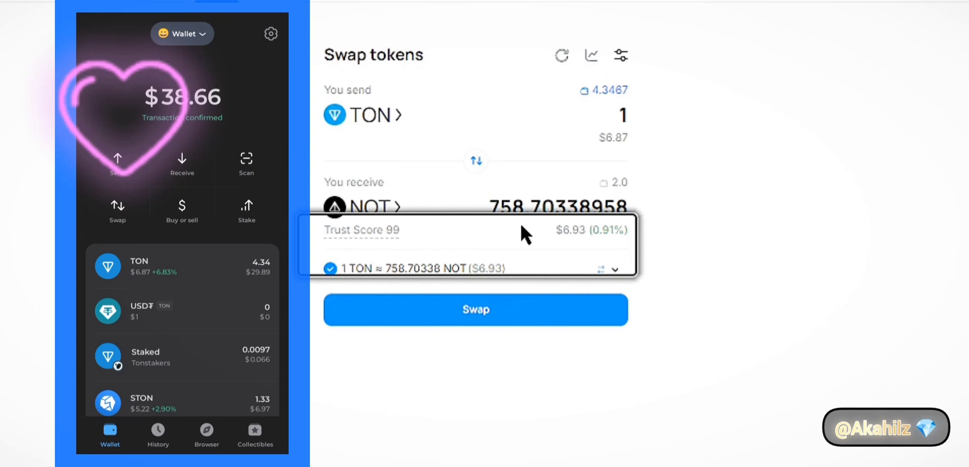
- Change the send amount to 1.5 TON and submit the swap for about 1138.01 NOT
{"action": "double_click", "coordinate": [620, 103]}
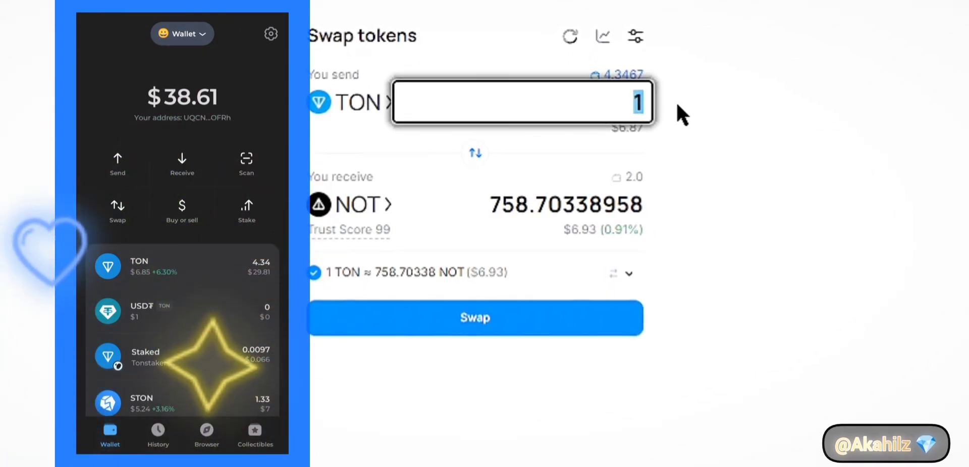
{"action": "left_click", "coordinate": [676, 102]}
{"action": "type", "text": ".5"}
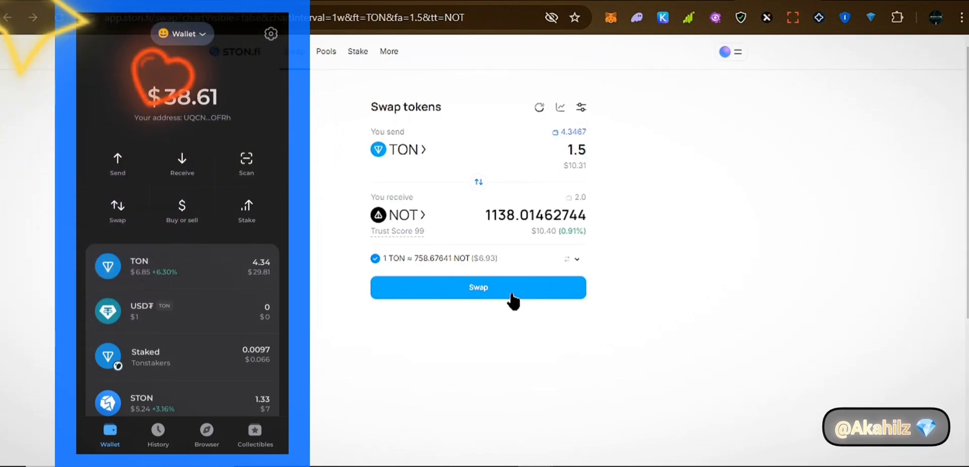
{"action": "left_click", "coordinate": [512, 297]}
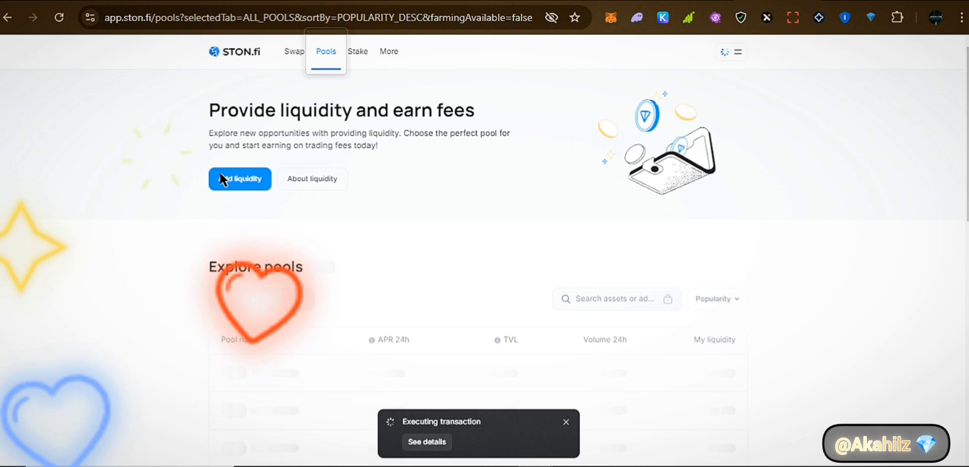
- Scroll through the Explore pools list of 643 pools, led by TON/USDT
{"action": "scroll", "coordinate": [295, 252], "scroll_direction": "down", "scroll_amount": 2}
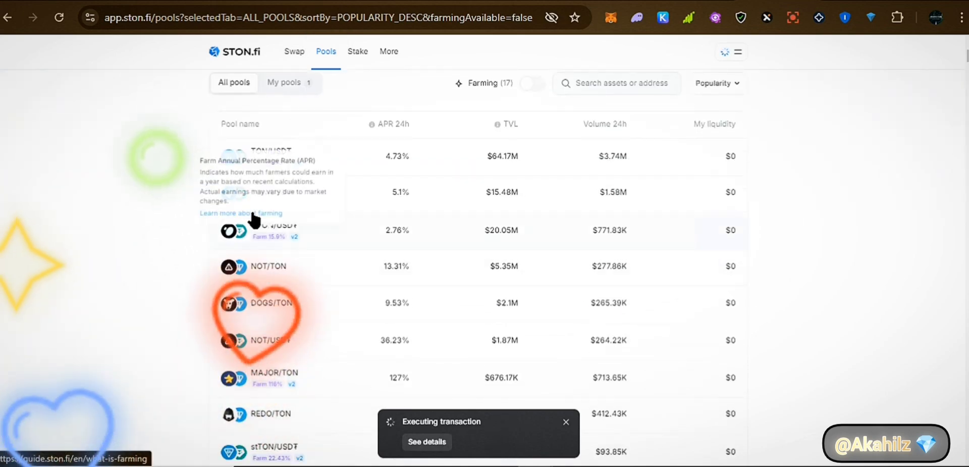
{"action": "scroll", "coordinate": [346, 225], "scroll_direction": "up", "scroll_amount": 3}
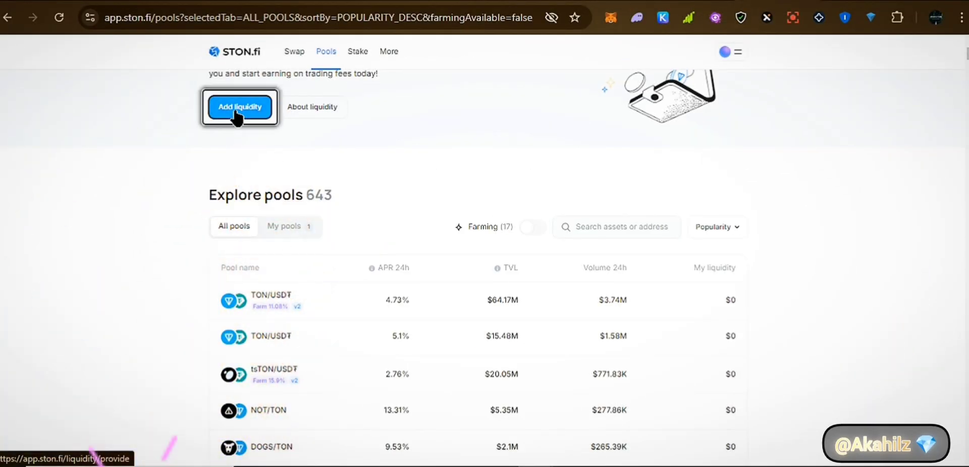
- Add 1 TON and about 750.56 NOT to the NOT/TON pool and preview the provision
{"action": "left_click", "coordinate": [236, 112]}
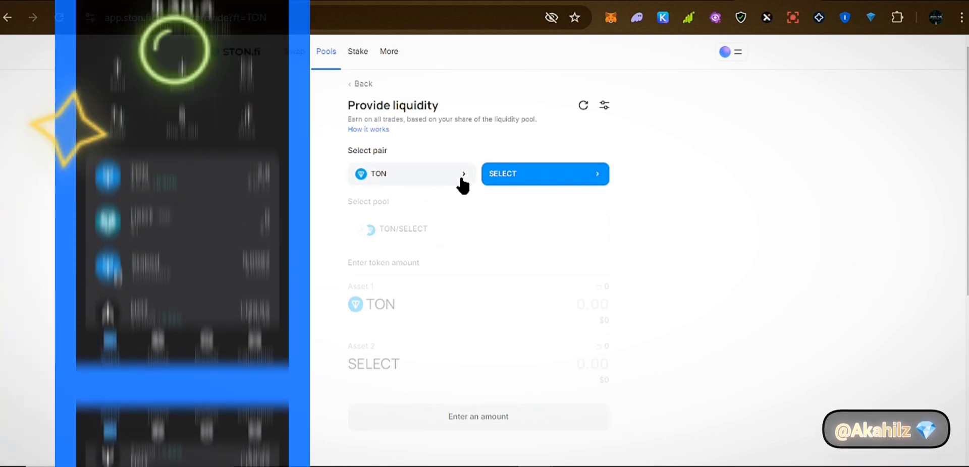
{"action": "left_click", "coordinate": [559, 186]}
{"action": "scroll", "coordinate": [419, 303], "scroll_direction": "down", "scroll_amount": 1}
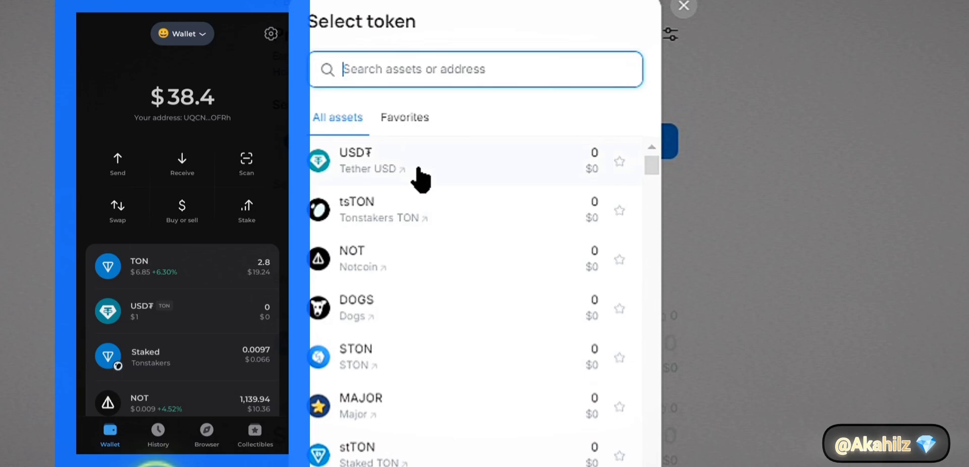
{"action": "left_click", "coordinate": [426, 262]}
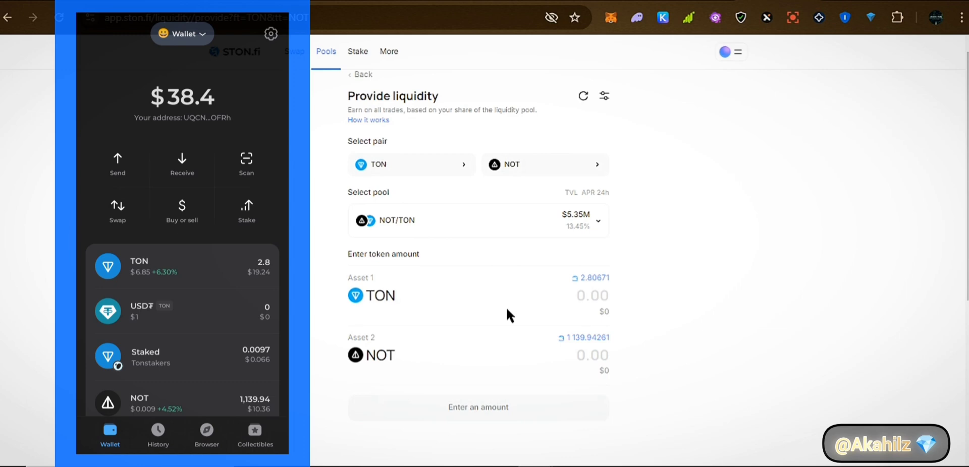
{"action": "left_click", "coordinate": [590, 161]}
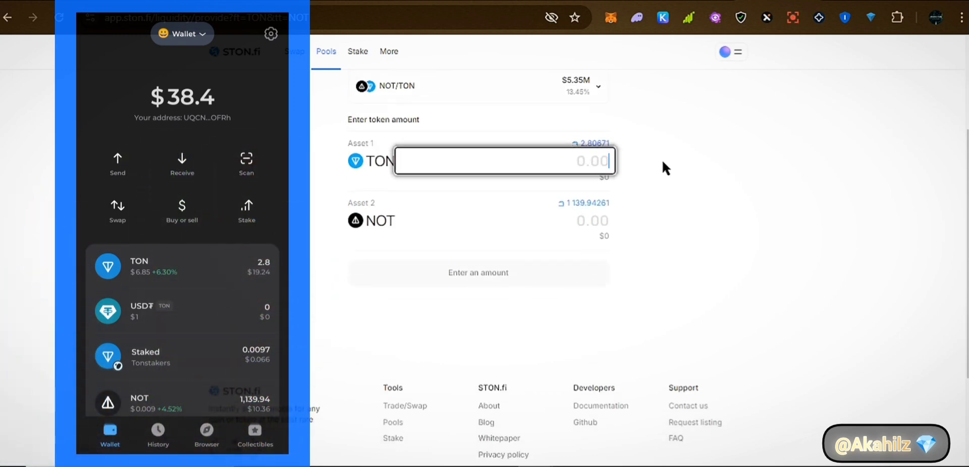
{"action": "type", "text": "1"}
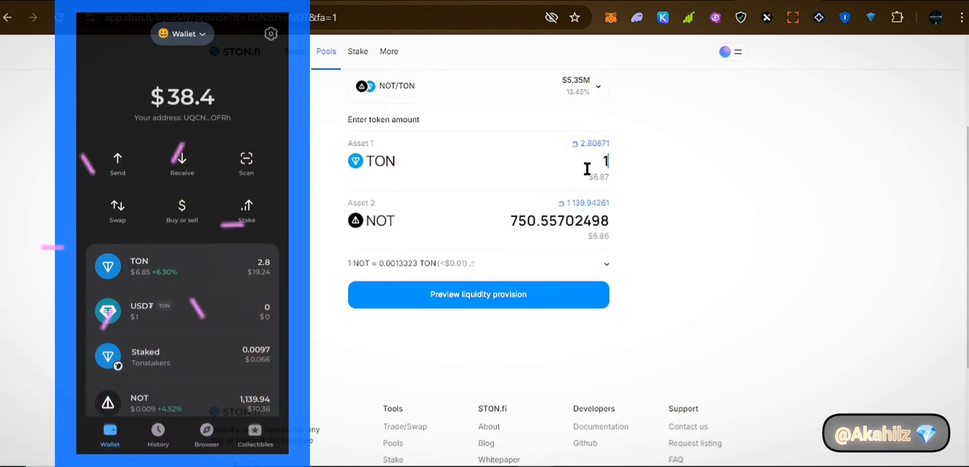
{"action": "left_click", "coordinate": [500, 303]}
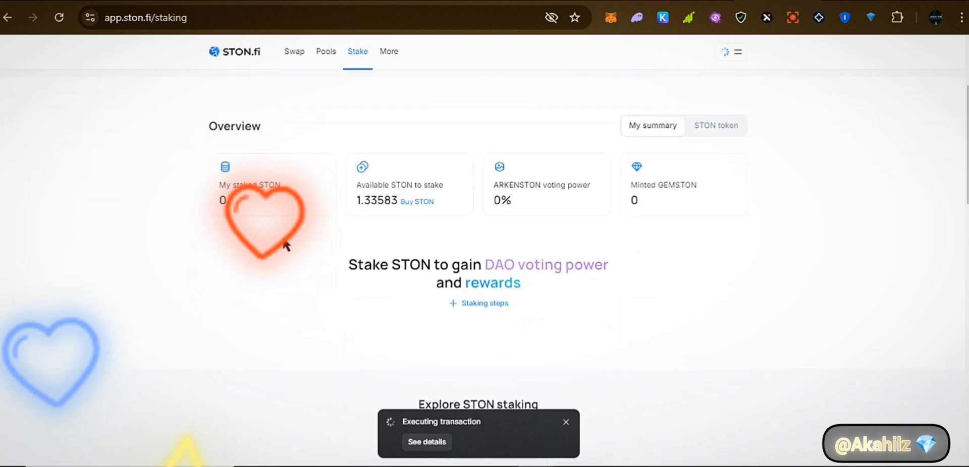
- Fill the stake amount with all 1.33583 available STON and set a 24-month duration
{"action": "scroll", "coordinate": [272, 202], "scroll_direction": "down", "scroll_amount": 2}
{"action": "left_click_drag", "start_coordinate": [355, 272], "coordinate": [389, 273]}
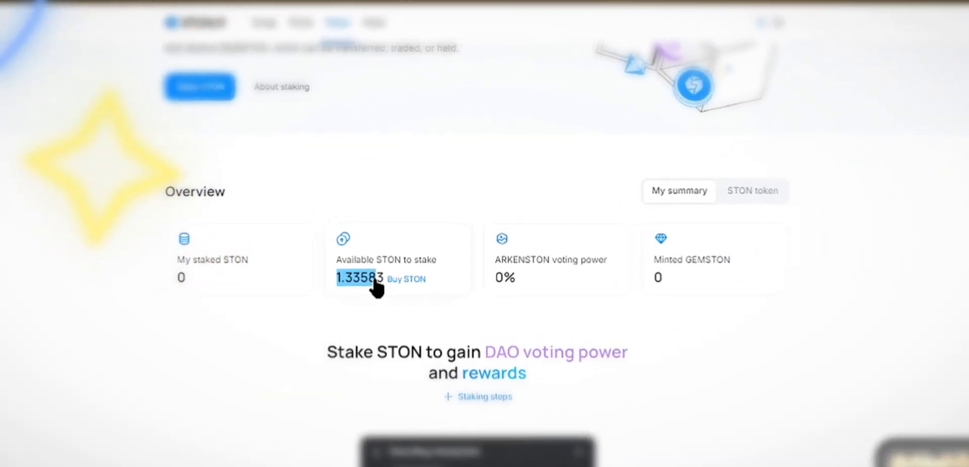
{"action": "scroll", "coordinate": [340, 280], "scroll_direction": "down", "scroll_amount": 3}
{"action": "scroll", "coordinate": [439, 259], "scroll_direction": "down", "scroll_amount": 3}
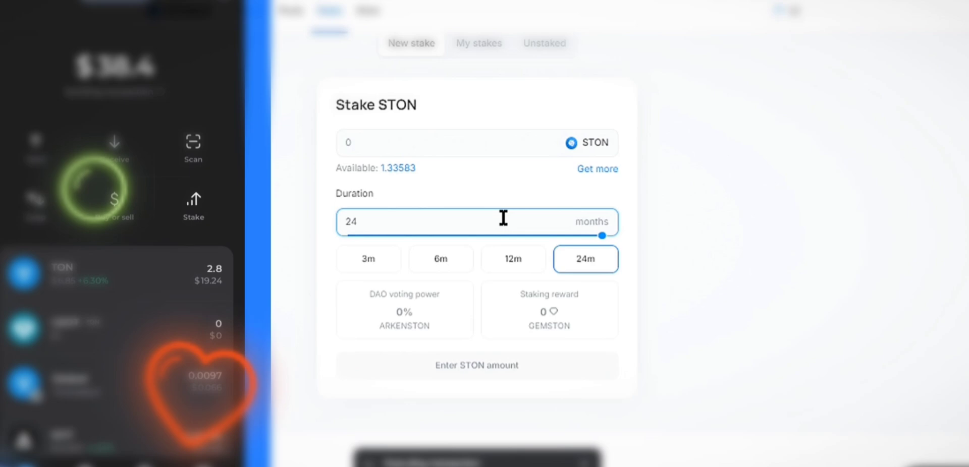
{"action": "left_click", "coordinate": [378, 156]}
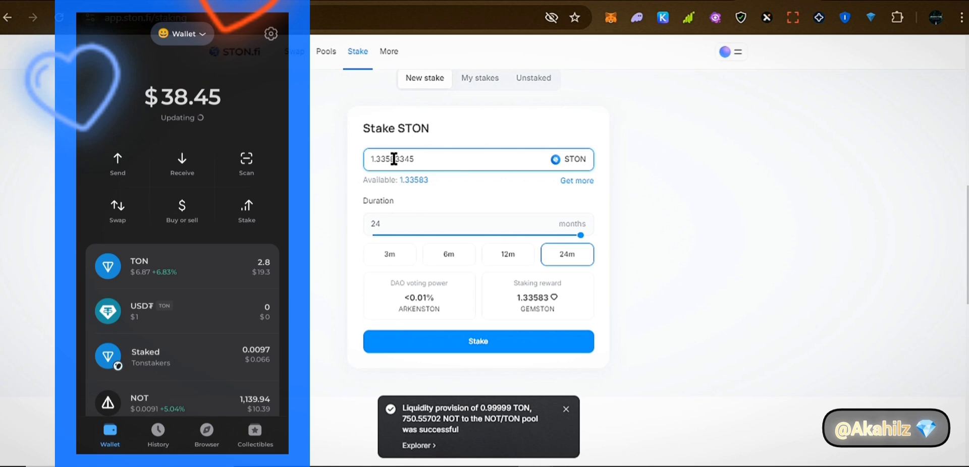
{"action": "key", "text": "BackSpace"}
{"action": "key", "text": "BackSpace"}
{"action": "key", "text": "BackSpace"}
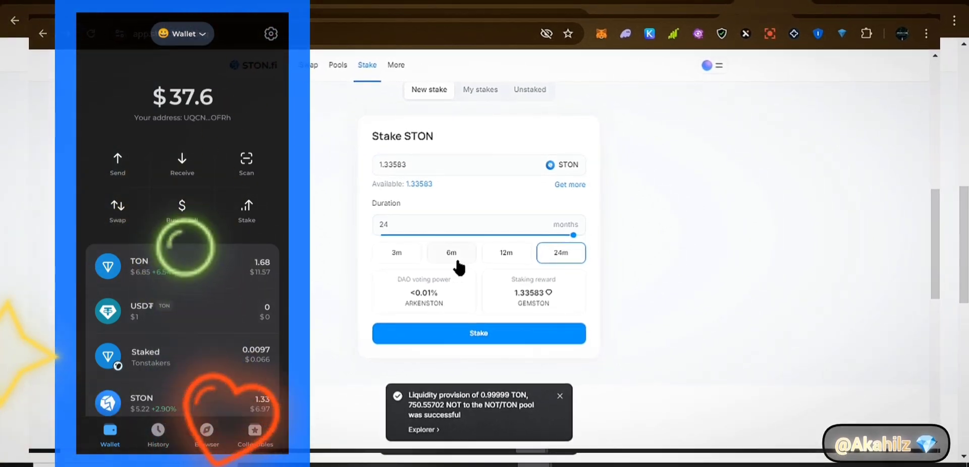
{"action": "left_click", "coordinate": [581, 236]}
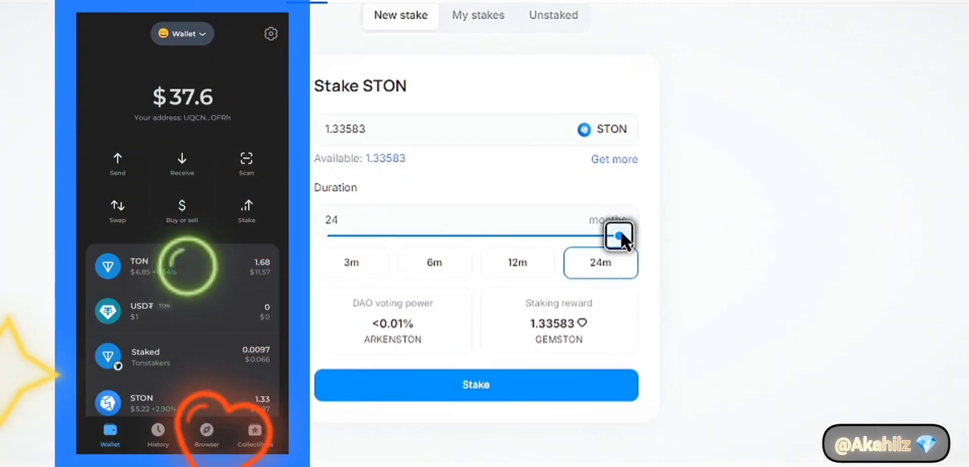
{"action": "mouse_move", "coordinate": [593, 235]}
{"action": "left_mouse_down"}
{"action": "mouse_move", "coordinate": [426, 237]}
{"action": "mouse_move", "coordinate": [702, 235]}
{"action": "left_mouse_up"}
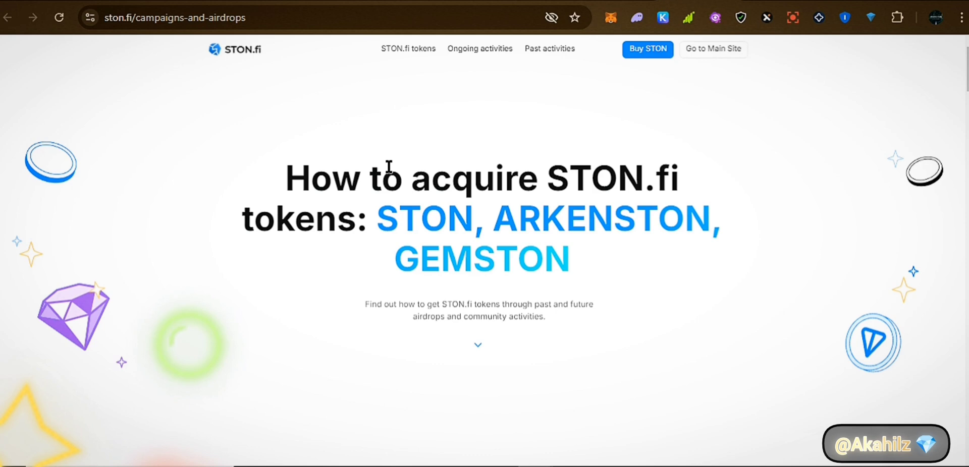
{"action": "left_click_drag", "start_coordinate": [286, 174], "coordinate": [439, 265]}
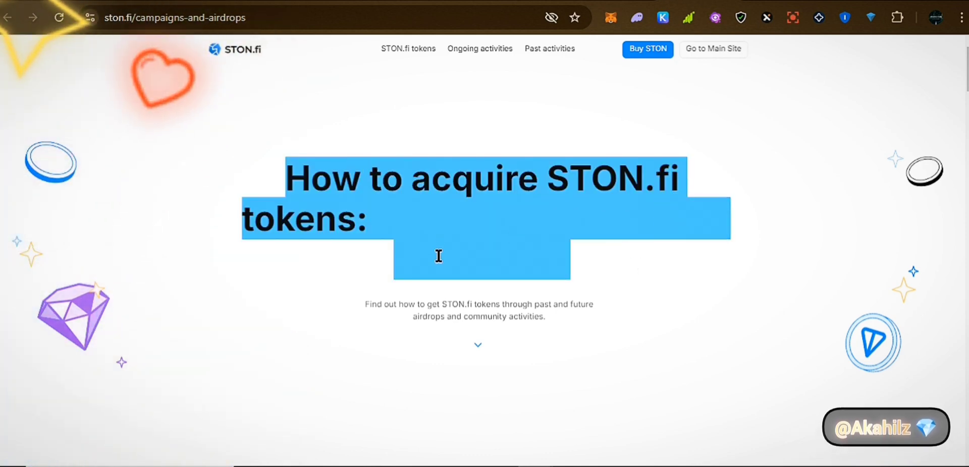
{"action": "scroll", "coordinate": [438, 265], "scroll_direction": "down", "scroll_amount": 6}
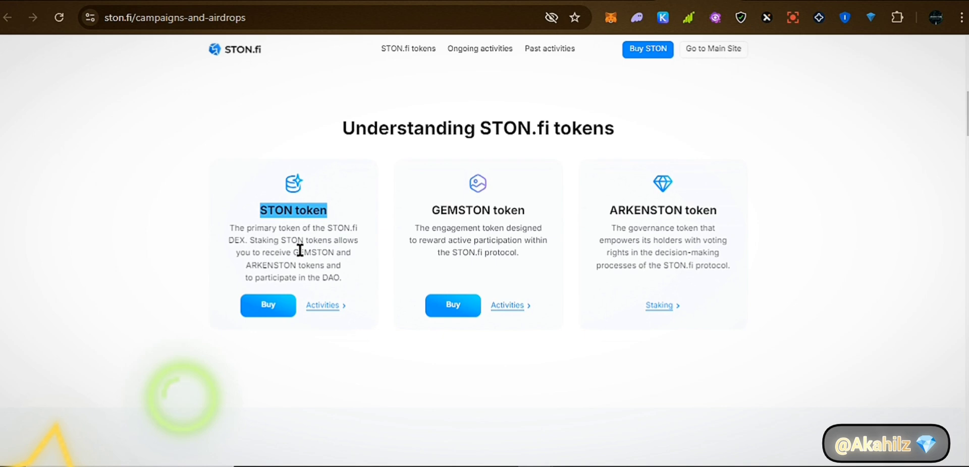
{"action": "mouse_move", "coordinate": [300, 251]}
{"action": "left_mouse_down"}
{"action": "mouse_move", "coordinate": [327, 242]}
{"action": "mouse_move", "coordinate": [314, 265]}
{"action": "left_mouse_up"}
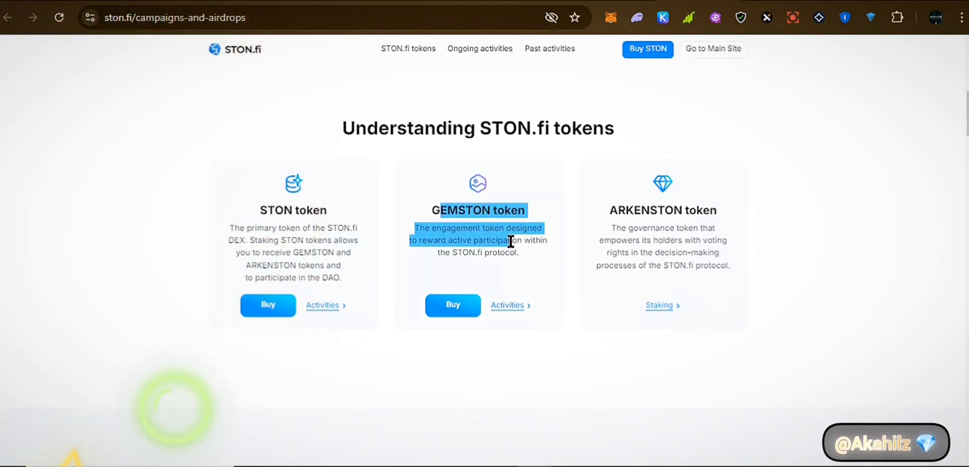
{"action": "left_click_drag", "start_coordinate": [501, 237], "coordinate": [508, 256]}
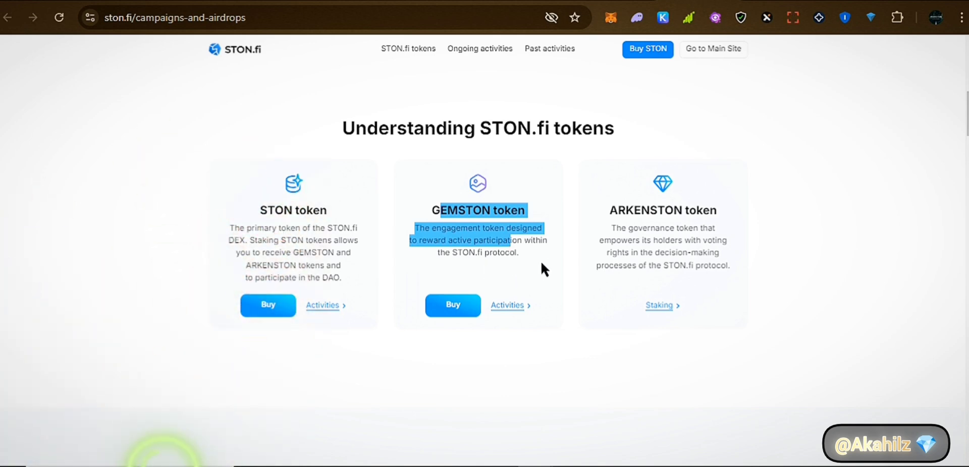
{"action": "key", "text": "ctrl+a"}
{"action": "left_click_drag", "start_coordinate": [621, 240], "coordinate": [673, 238]}
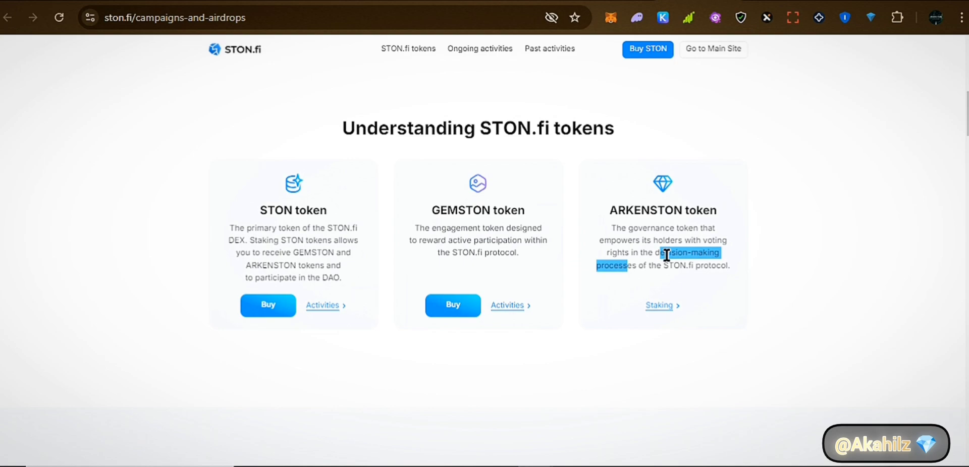
{"action": "scroll", "coordinate": [638, 291], "scroll_direction": "down", "scroll_amount": 4}
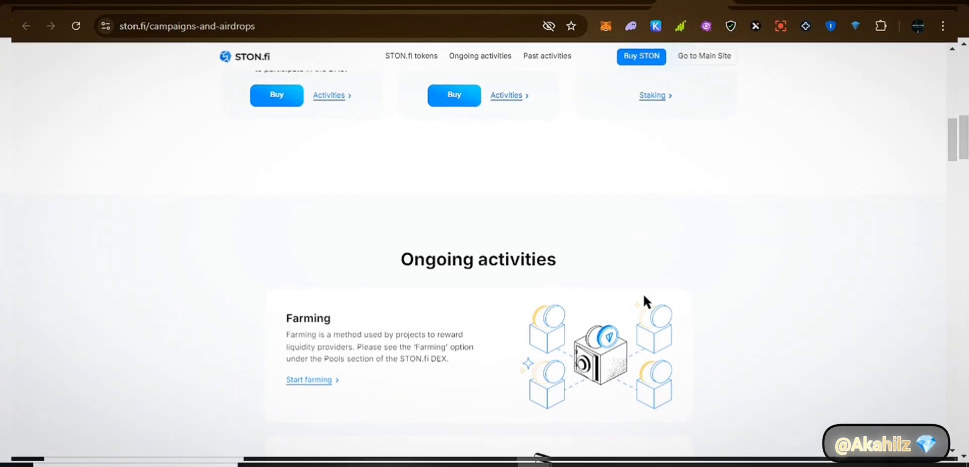
{"action": "scroll", "coordinate": [268, 328], "scroll_direction": "down", "scroll_amount": 4}
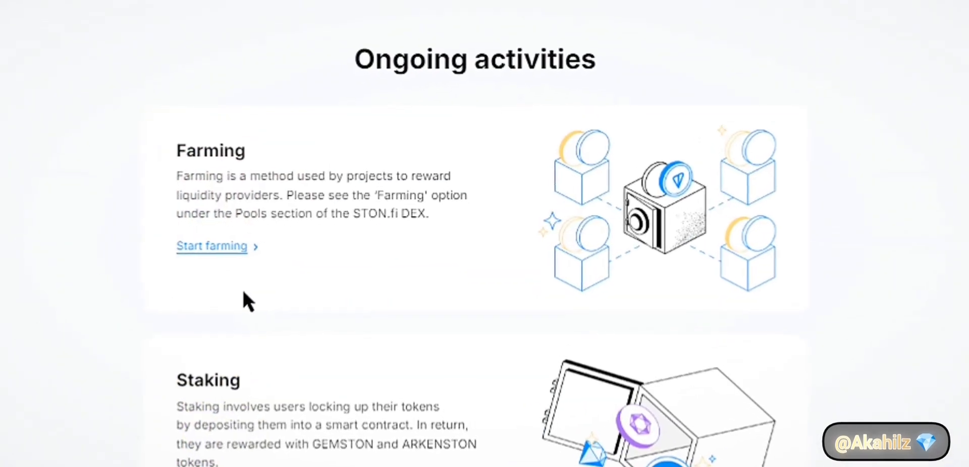
{"action": "scroll", "coordinate": [240, 293], "scroll_direction": "down", "scroll_amount": 5}
{"action": "scroll", "coordinate": [235, 295], "scroll_direction": "down", "scroll_amount": 5}
{"action": "scroll", "coordinate": [309, 262], "scroll_direction": "down", "scroll_amount": 5}
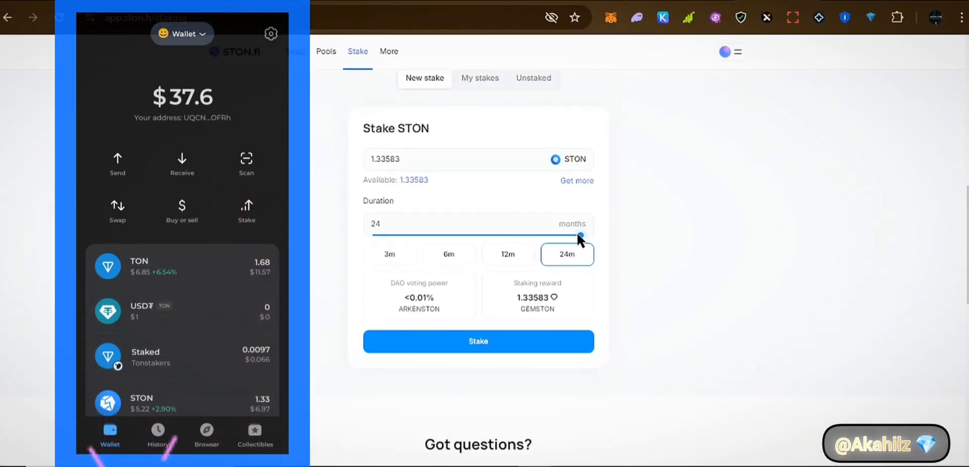
- Review the 24-month stake summary, close it, and bring it up again
{"action": "left_click", "coordinate": [503, 343]}
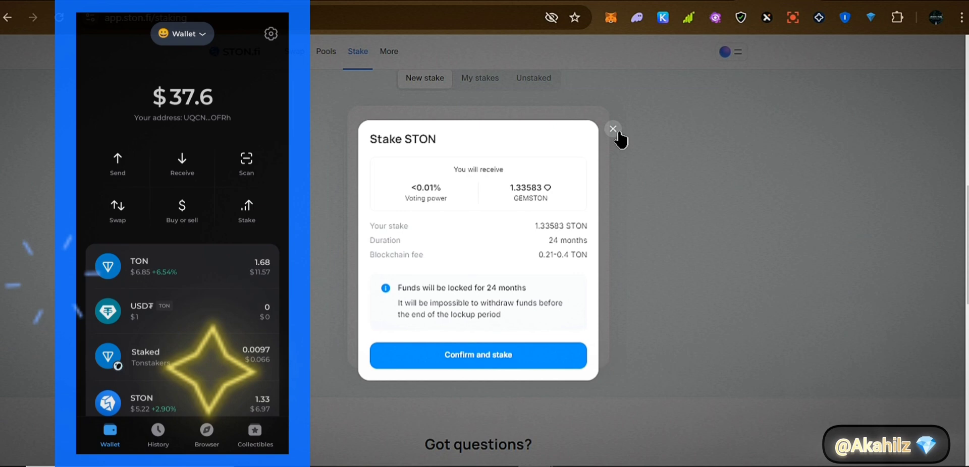
{"action": "left_click", "coordinate": [615, 130]}
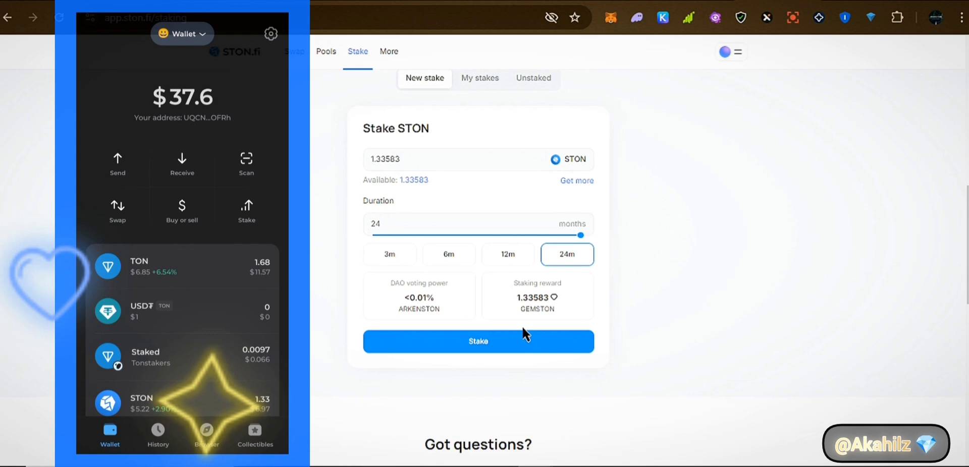
{"action": "scroll", "coordinate": [473, 286], "scroll_direction": "down", "scroll_amount": 2}
{"action": "scroll", "coordinate": [449, 252], "scroll_direction": "up", "scroll_amount": 4}
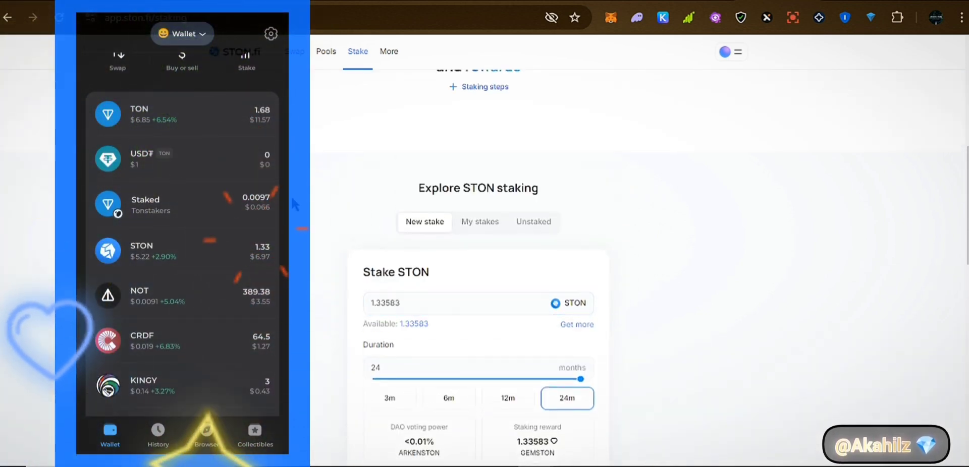
{"action": "left_click", "coordinate": [486, 270]}
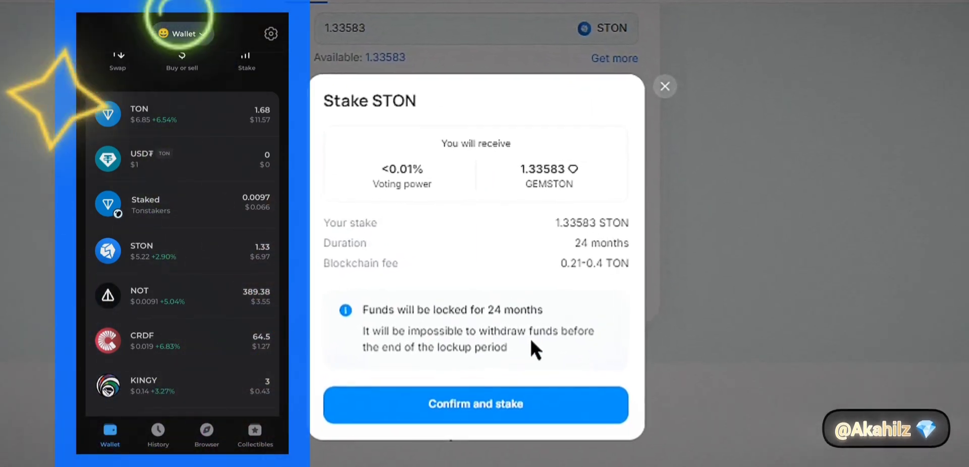
- Confirm staking 1.33583 STON for 24 months after reading the lockup warning
{"action": "left_click_drag", "start_coordinate": [529, 339], "coordinate": [332, 315]}
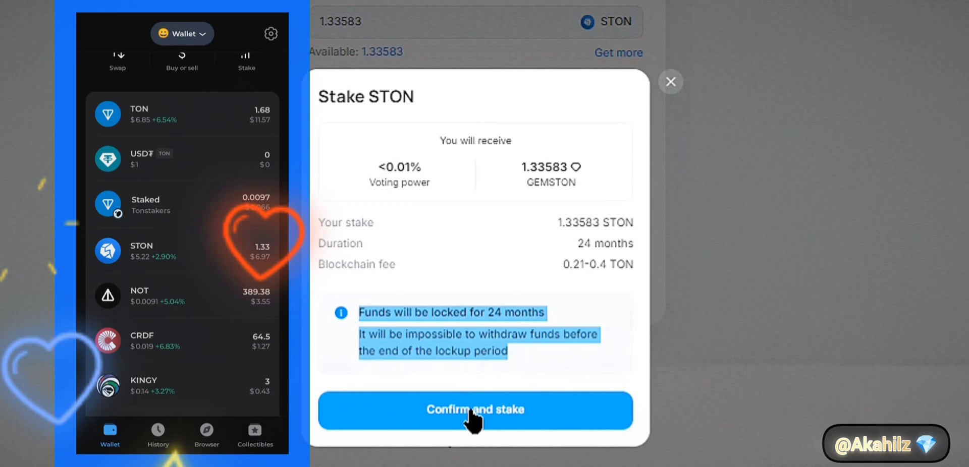
{"action": "left_click", "coordinate": [444, 430]}
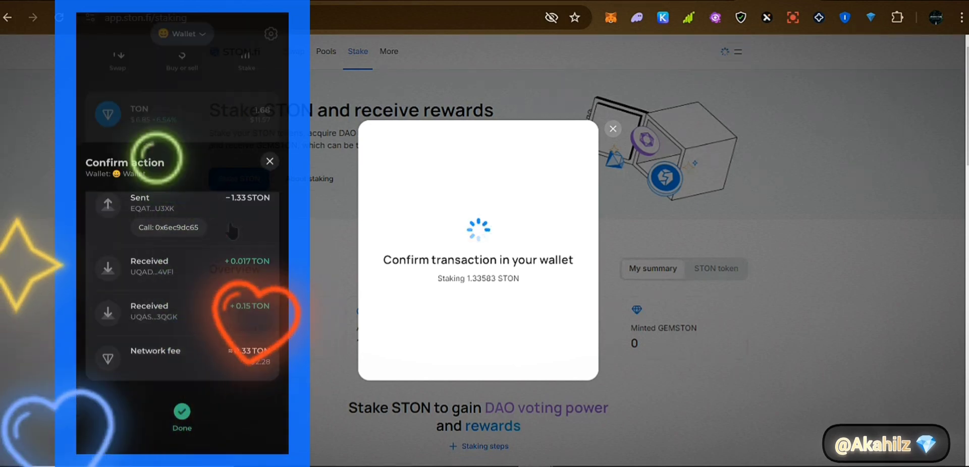
{"action": "scroll", "coordinate": [449, 298], "scroll_direction": "down", "scroll_amount": 3}
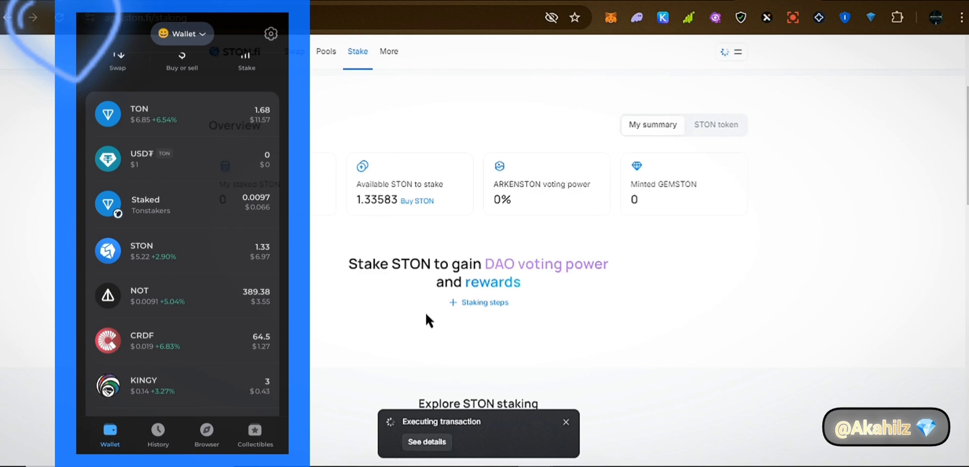
{"action": "scroll", "coordinate": [424, 311], "scroll_direction": "down", "scroll_amount": 3}
{"action": "scroll", "coordinate": [356, 257], "scroll_direction": "down", "scroll_amount": 2}
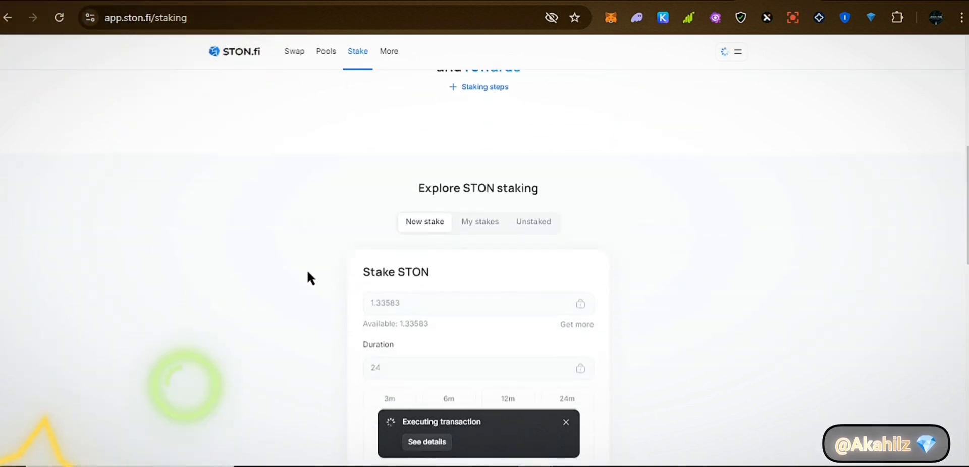
{"action": "scroll", "coordinate": [307, 268], "scroll_direction": "down", "scroll_amount": 3}
{"action": "scroll", "coordinate": [343, 255], "scroll_direction": "up", "scroll_amount": 6}
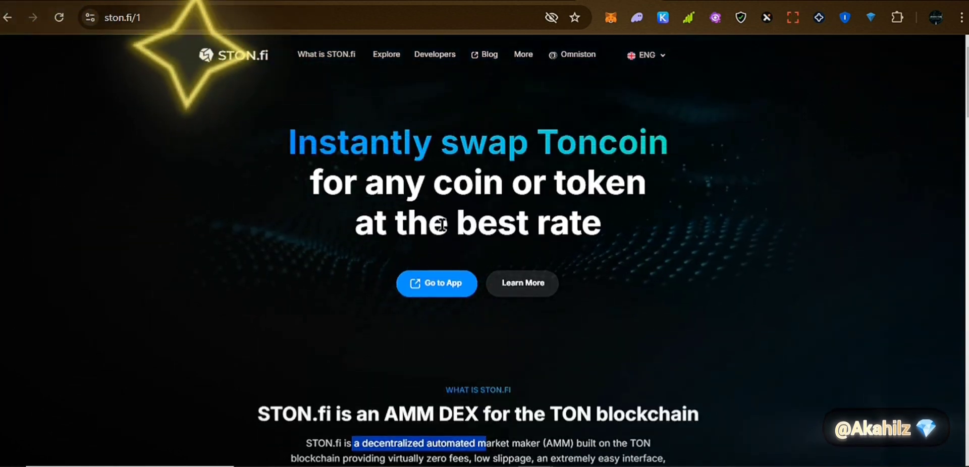
- Scroll through the ston.fi homepage and back up
{"action": "scroll", "coordinate": [439, 223], "scroll_direction": "down", "scroll_amount": 10}
{"action": "scroll", "coordinate": [368, 266], "scroll_direction": "down", "scroll_amount": 4}
{"action": "scroll", "coordinate": [320, 287], "scroll_direction": "down", "scroll_amount": 4}
{"action": "scroll", "coordinate": [344, 272], "scroll_direction": "down", "scroll_amount": 4}
{"action": "scroll", "coordinate": [361, 256], "scroll_direction": "down", "scroll_amount": 5}
{"action": "scroll", "coordinate": [460, 277], "scroll_direction": "down", "scroll_amount": 3}
{"action": "scroll", "coordinate": [385, 288], "scroll_direction": "down", "scroll_amount": 5}
{"action": "scroll", "coordinate": [358, 303], "scroll_direction": "down", "scroll_amount": 1}
{"action": "scroll", "coordinate": [371, 304], "scroll_direction": "down", "scroll_amount": 2}
{"action": "scroll", "coordinate": [371, 304], "scroll_direction": "up", "scroll_amount": 5}
{"action": "scroll", "coordinate": [378, 296], "scroll_direction": "up", "scroll_amount": 5}
{"action": "scroll", "coordinate": [378, 297], "scroll_direction": "up", "scroll_amount": 2}
{"action": "scroll", "coordinate": [378, 297], "scroll_direction": "up", "scroll_amount": 10}
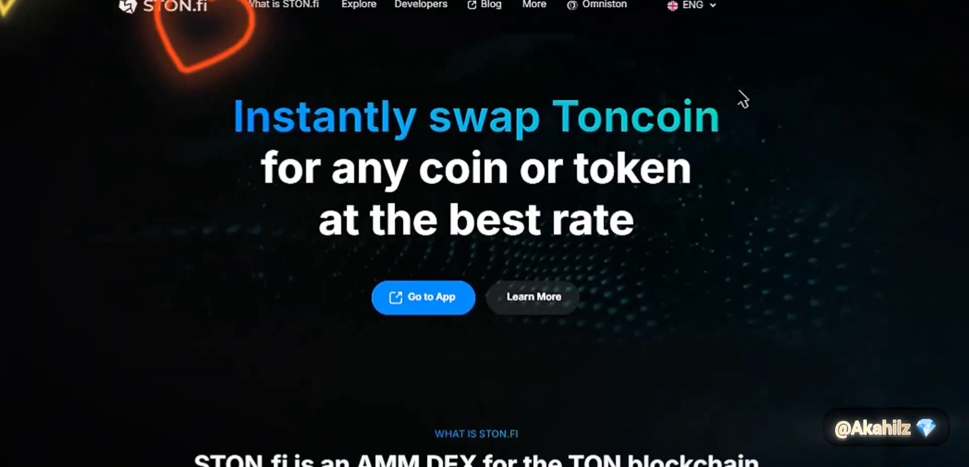
{"action": "scroll", "coordinate": [491, 242], "scroll_direction": "down", "scroll_amount": 3}
- Switch to the STON.fi Telegram channel and browse its Channel Info
{"action": "left_click", "coordinate": [440, 255]}
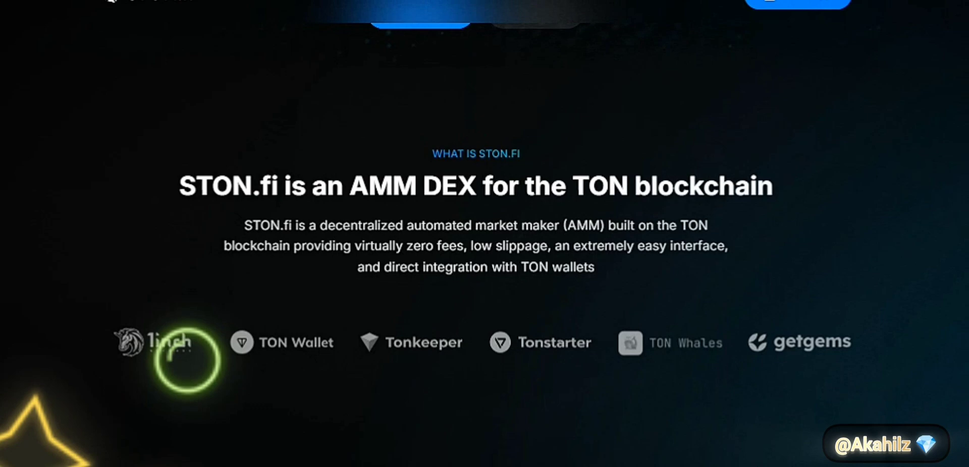
{"action": "scroll", "coordinate": [465, 134], "scroll_direction": "up", "scroll_amount": 5}
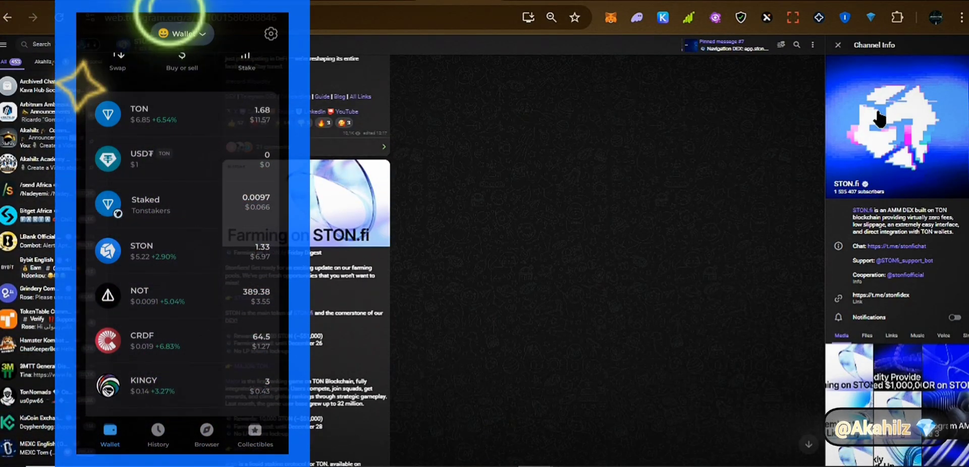
{"action": "scroll", "coordinate": [881, 121], "scroll_direction": "down", "scroll_amount": 3}
{"action": "scroll", "coordinate": [376, 231], "scroll_direction": "down", "scroll_amount": 1}
- Dismiss the Liquidity Providers photo and return to STON.fi's followed profile, highlighting its handle
{"action": "scroll", "coordinate": [569, 130], "scroll_direction": "up", "scroll_amount": 4}
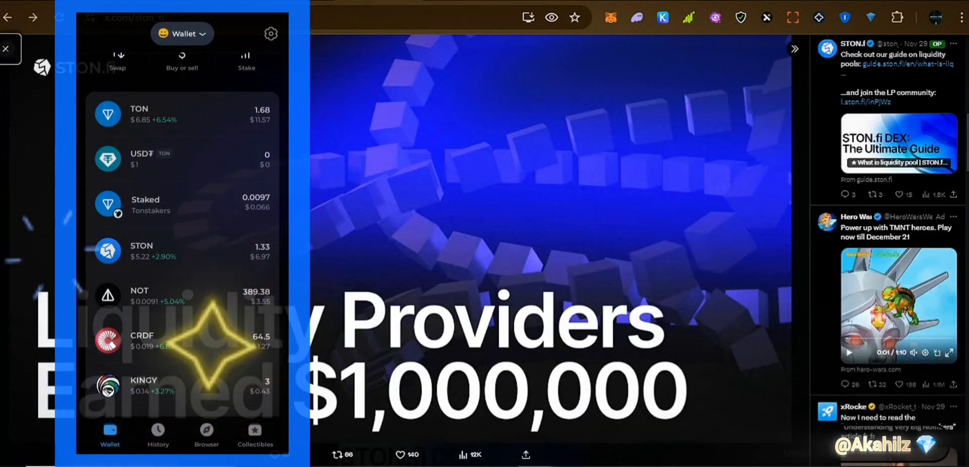
{"action": "key", "text": "Escape"}
{"action": "scroll", "coordinate": [365, 218], "scroll_direction": "up", "scroll_amount": 5}
{"action": "scroll", "coordinate": [364, 218], "scroll_direction": "up", "scroll_amount": 5}
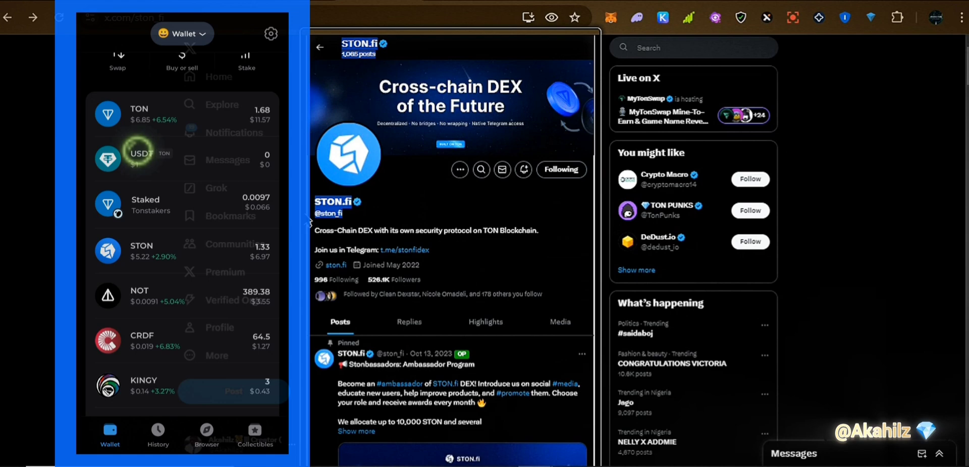
{"action": "left_click_drag", "start_coordinate": [309, 222], "coordinate": [325, 215]}
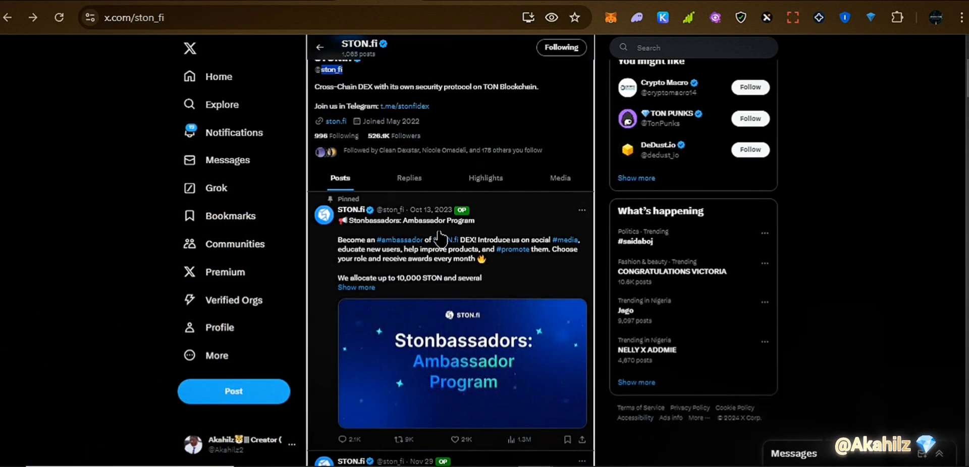